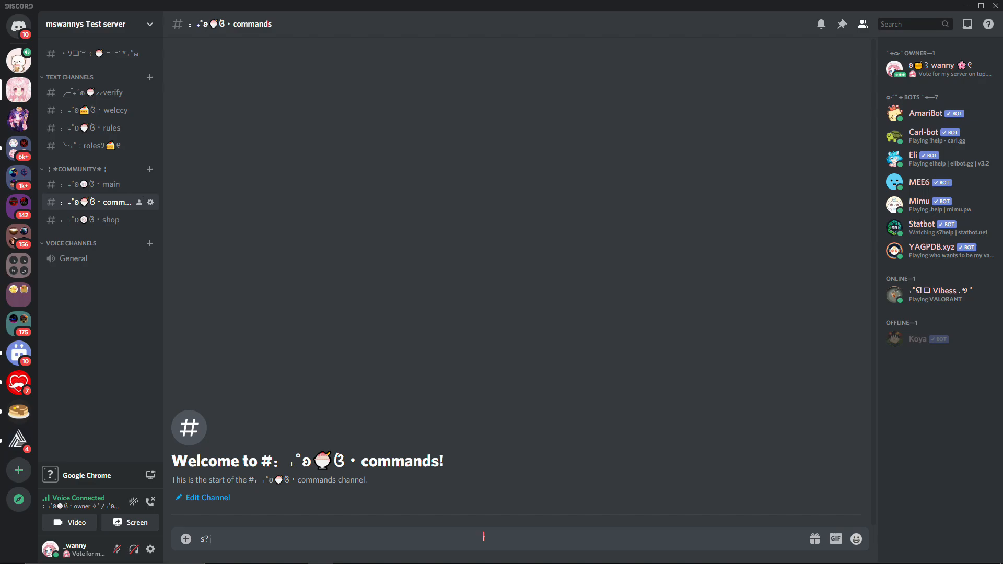
- Request Statbot's command list by sending s?help in the commands channel
type("p")
key("Return")
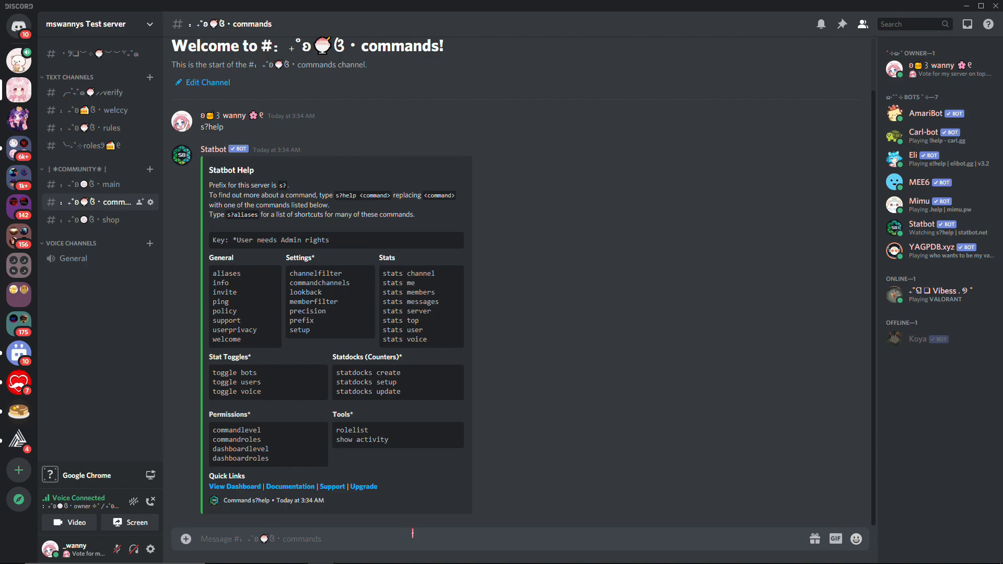
- Run s?statdock setup in the commands channel and answer the bot's confirmation with y
type("s?")
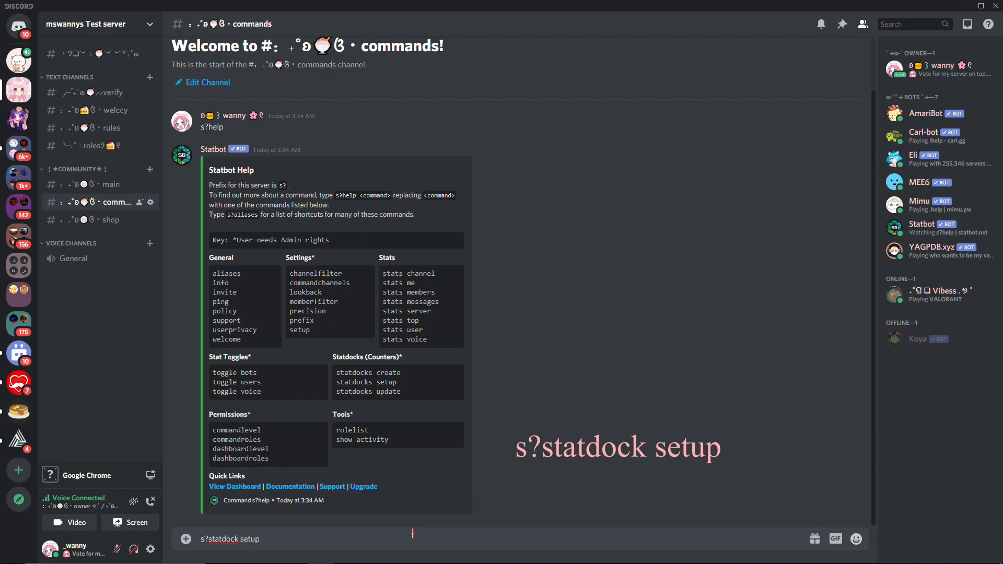
type("statdock setup")
key("Return")
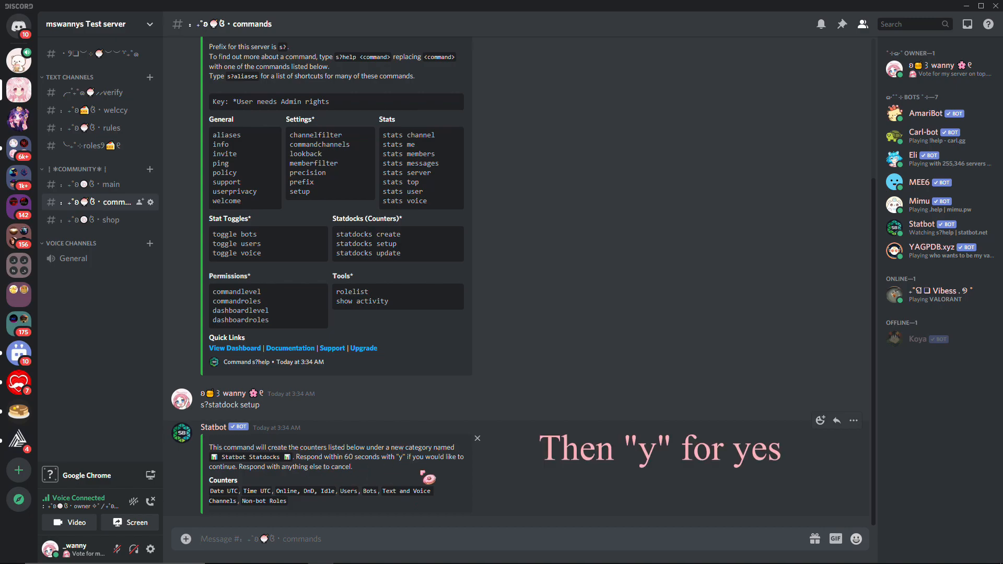
left_click(423, 476)
type("y")
key("Return")
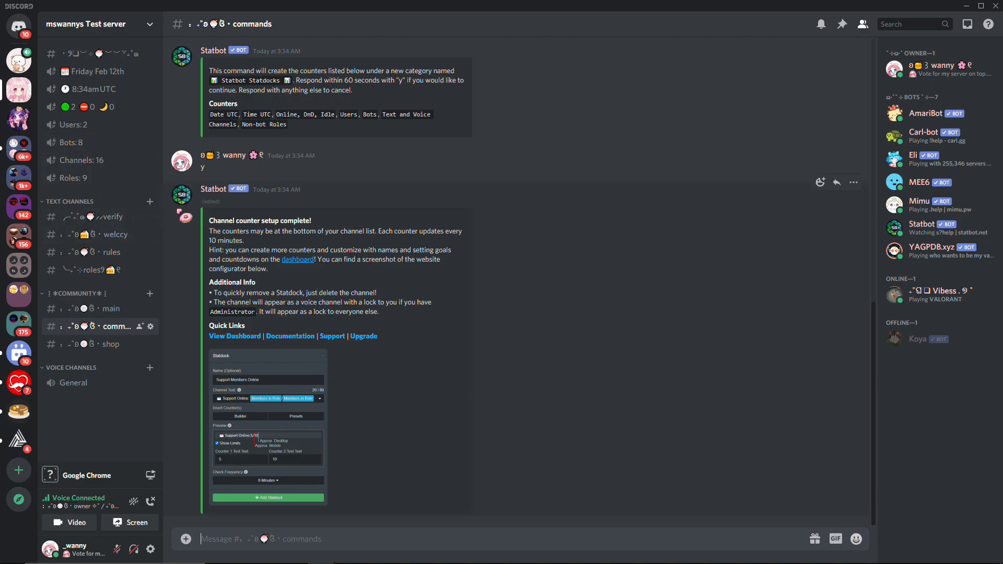
- Delete the Roles counter channel from the server
left_click(151, 178)
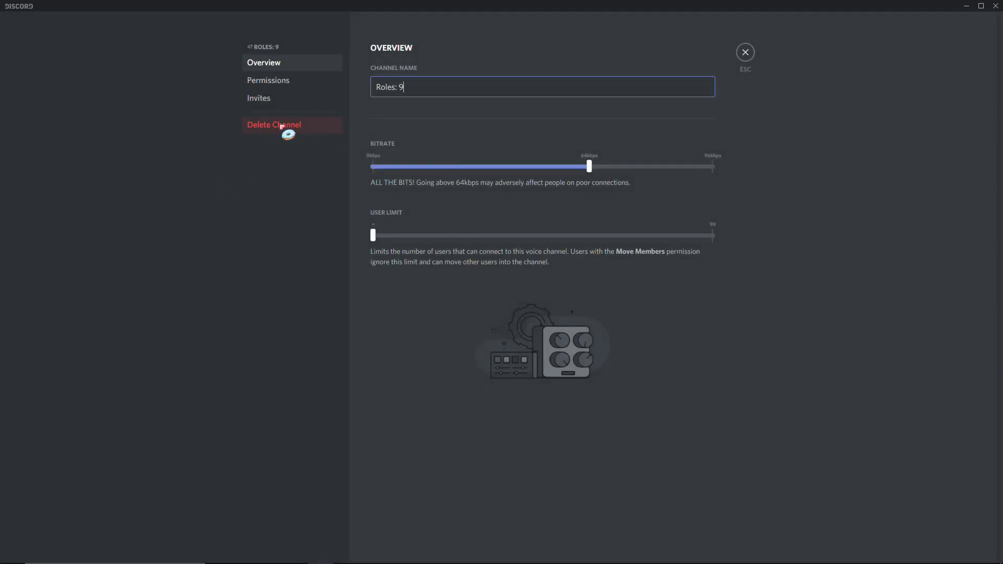
left_click(281, 126)
left_click(582, 320)
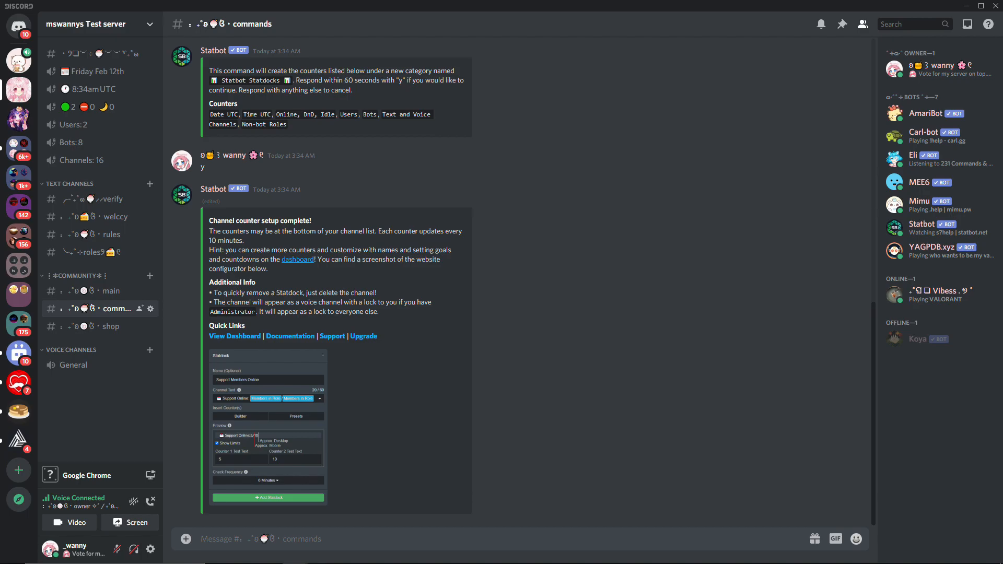
- Switch to statbot.net in the browser and open the test server's Statdocks configuration
left_click_drag(0, 202, 510, 0)
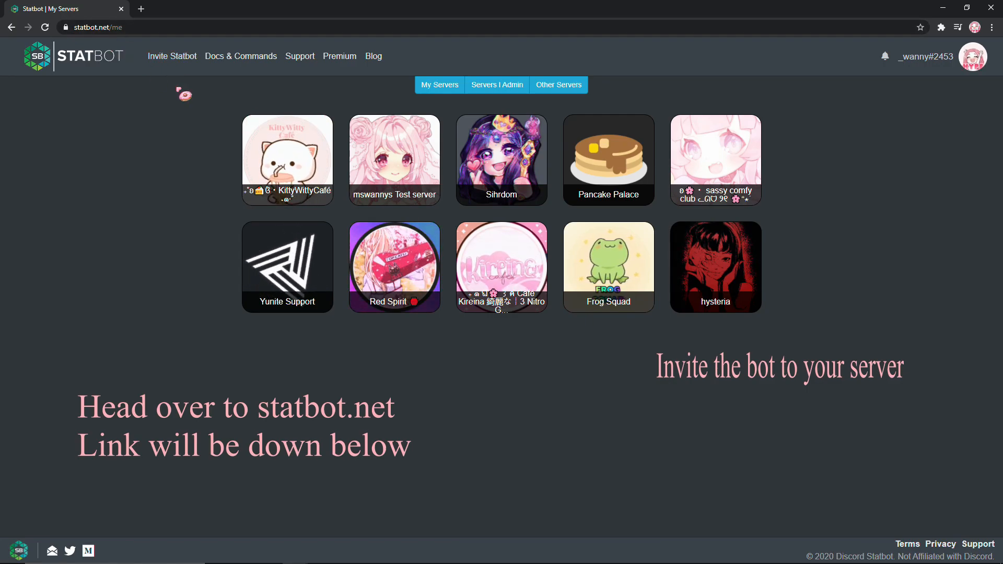
left_click(411, 184)
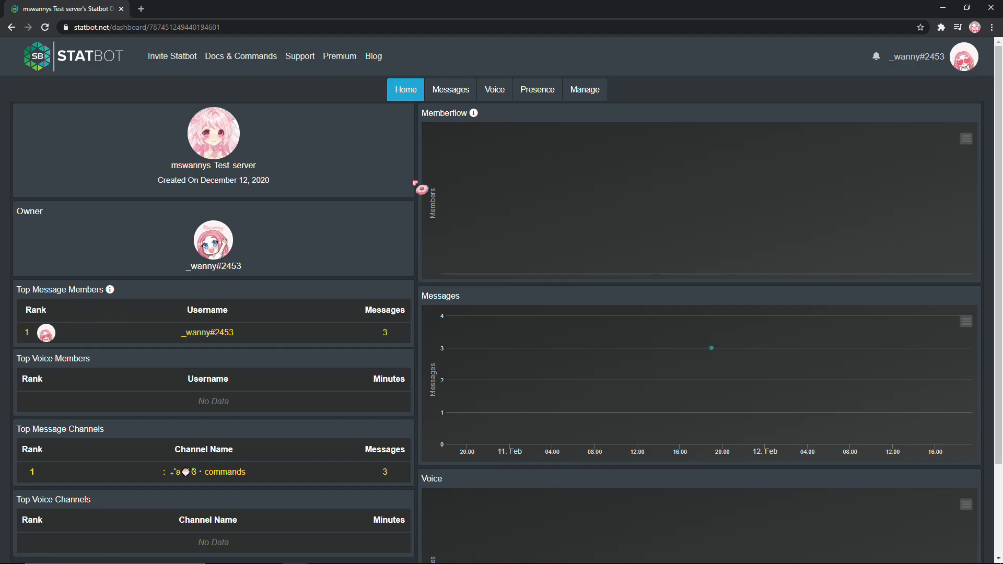
left_click(589, 97)
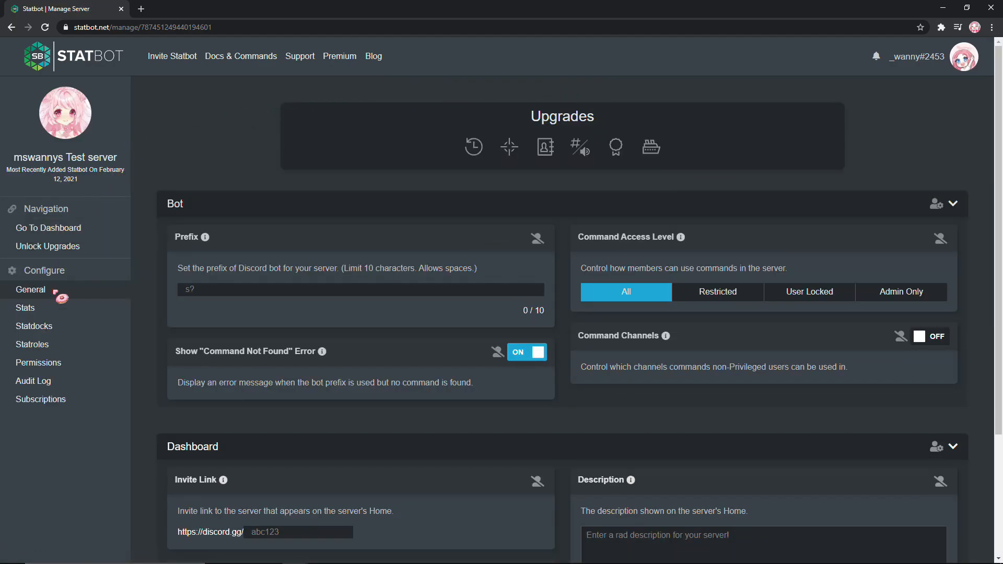
left_click(44, 332)
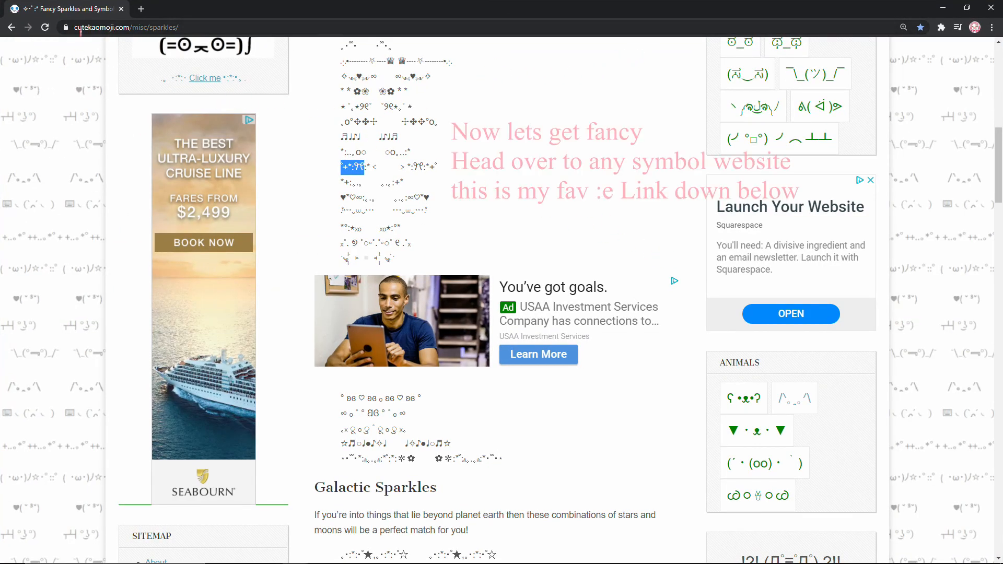
- Copy the first half of the "+*:" bow pattern from the Cute Sparkles list on cutekaomoji.com
left_click(607, 233)
scroll(606, 233, "up", 5)
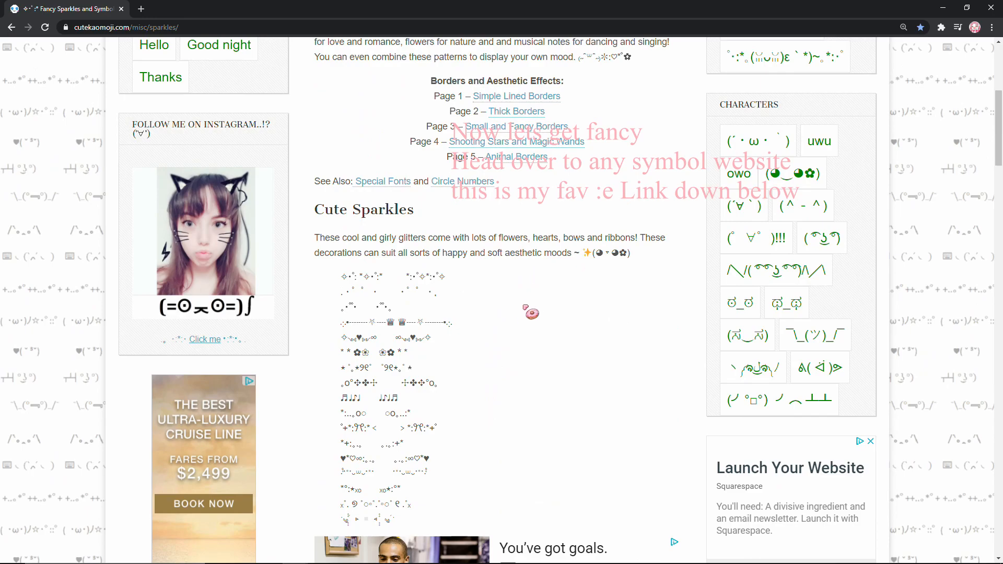
scroll(533, 308, "up", 5)
scroll(520, 316, "down", 8)
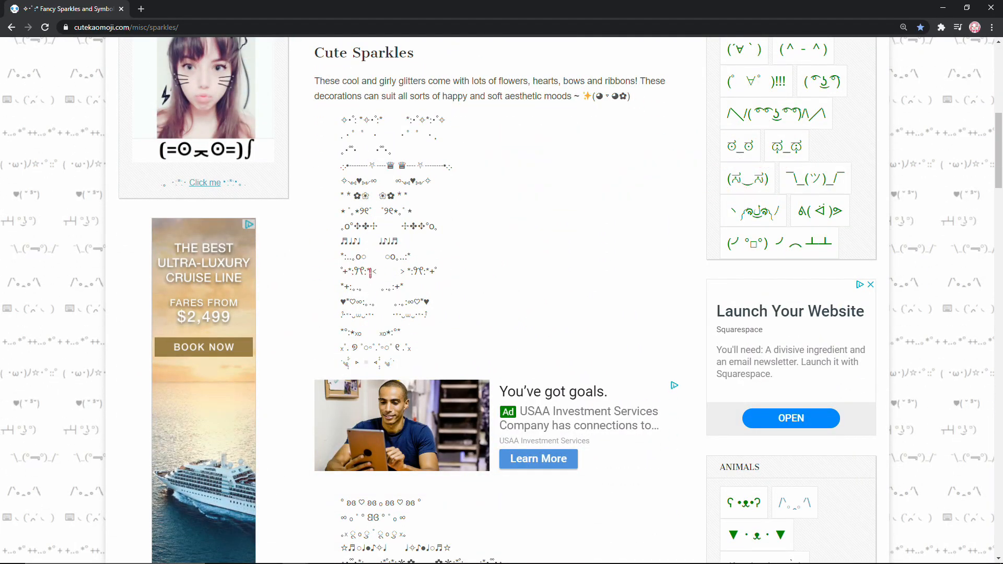
left_click_drag(341, 270, 371, 271)
right_click(348, 270)
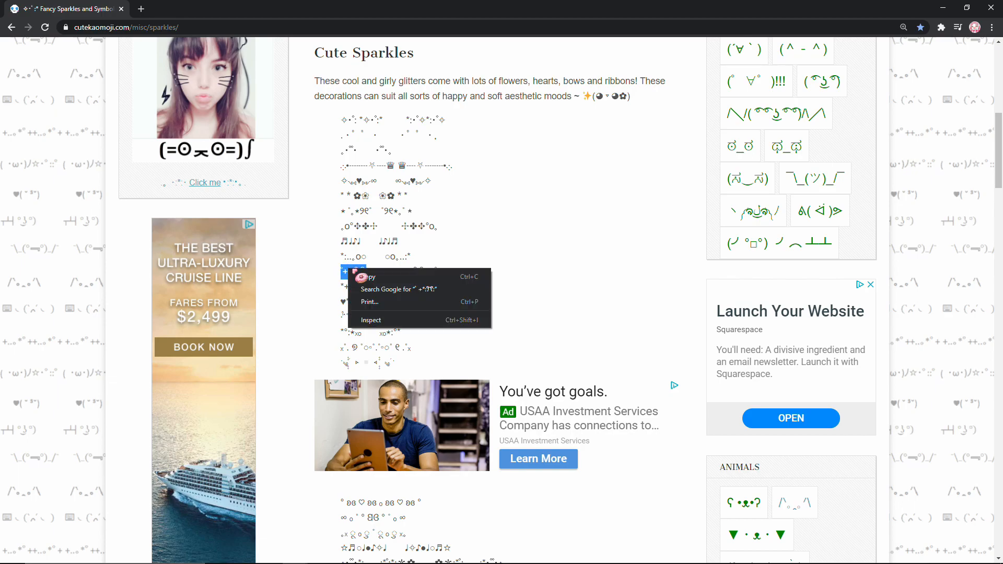
left_click(378, 277)
- In Statbot, put the copied symbols before the Users statdock's channel text, replace the word Users with Cuties, and save it
left_click_drag(474, 8, 1, 137)
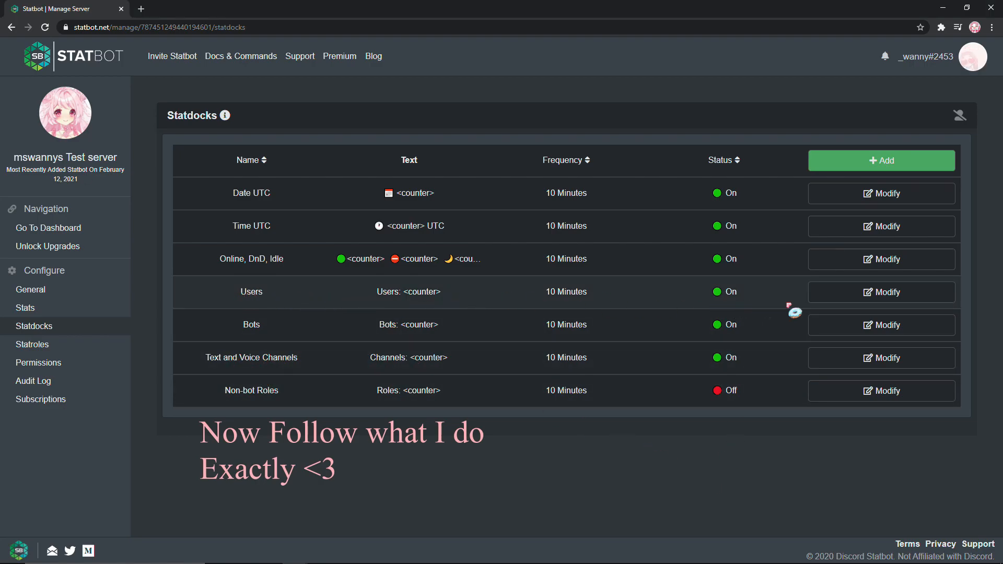
left_click(874, 296)
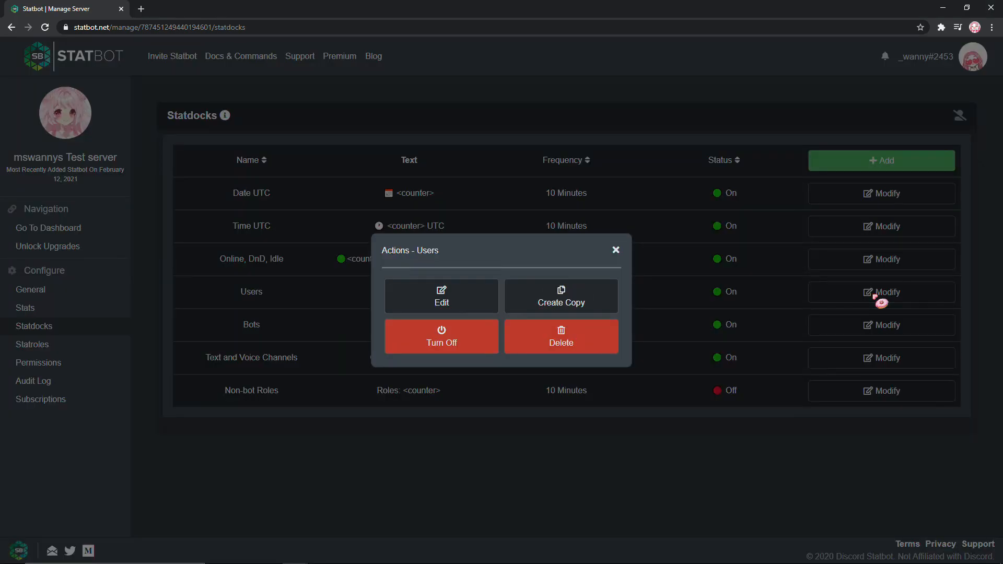
left_click(453, 295)
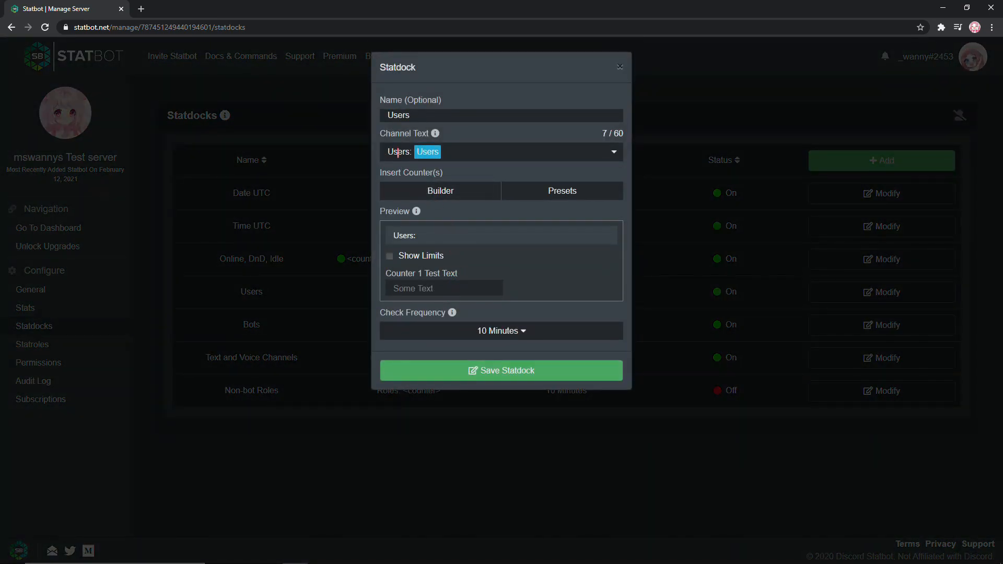
left_click(385, 153)
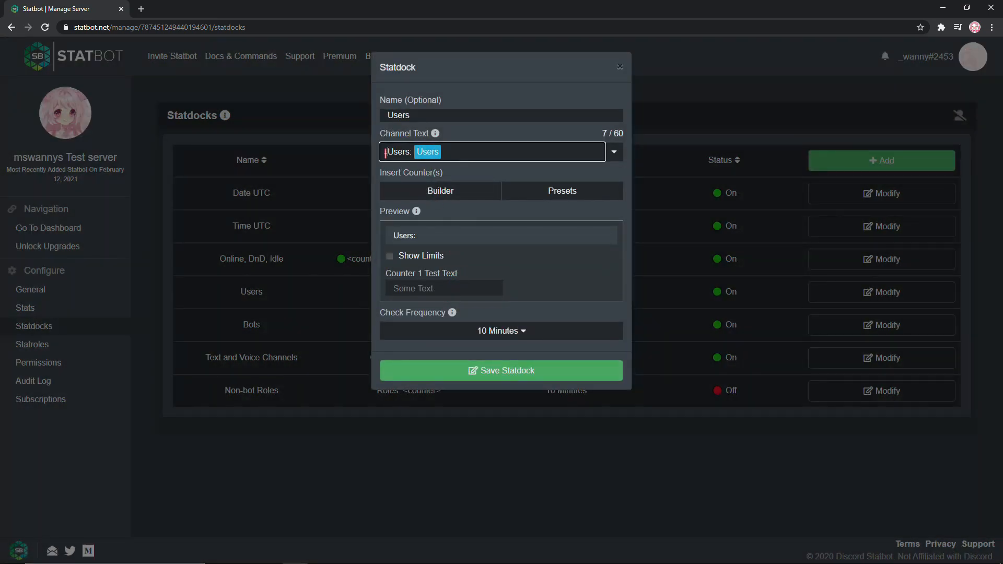
key("ctrl+v")
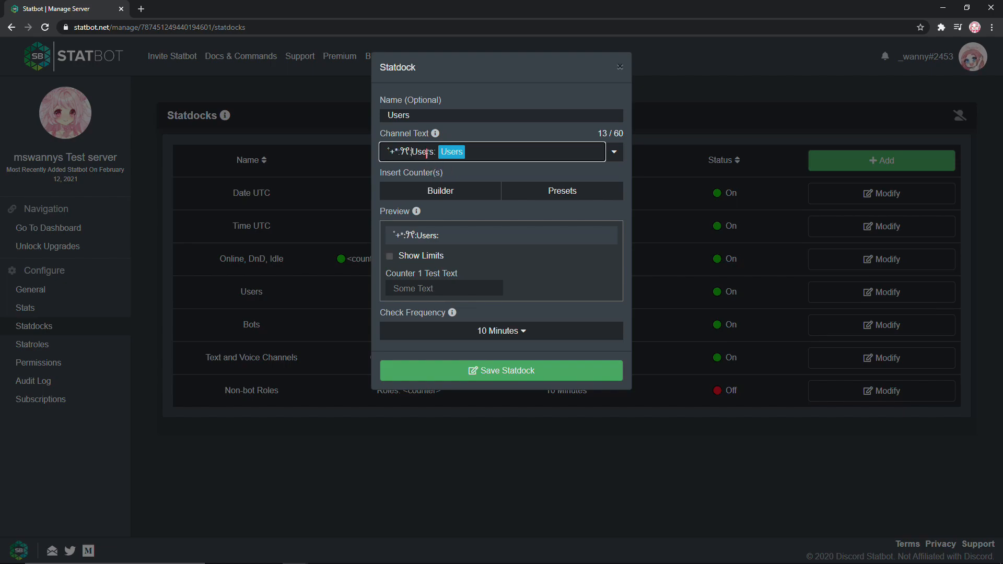
left_click_drag(431, 152, 409, 152)
key("BackSpace")
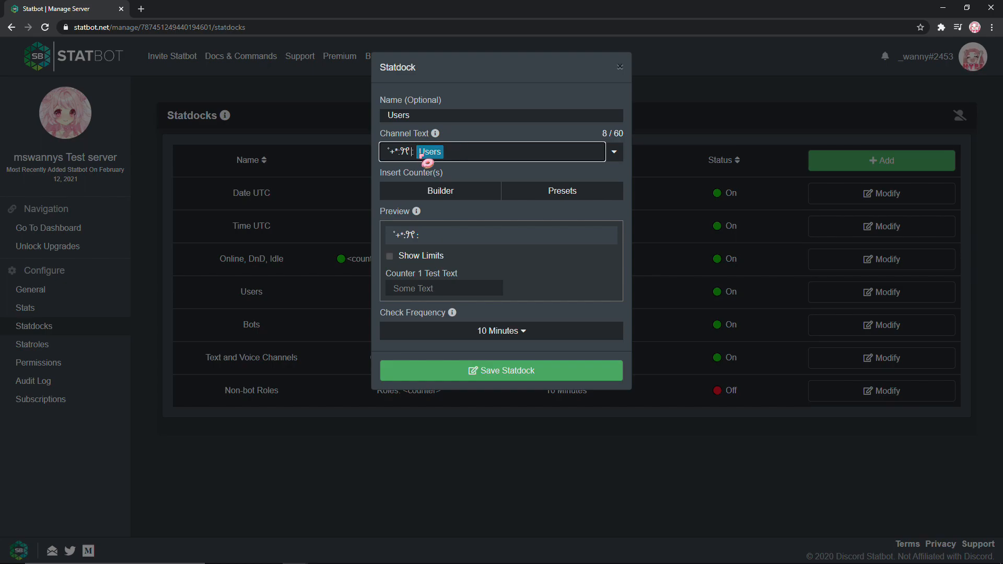
type("Cuties")
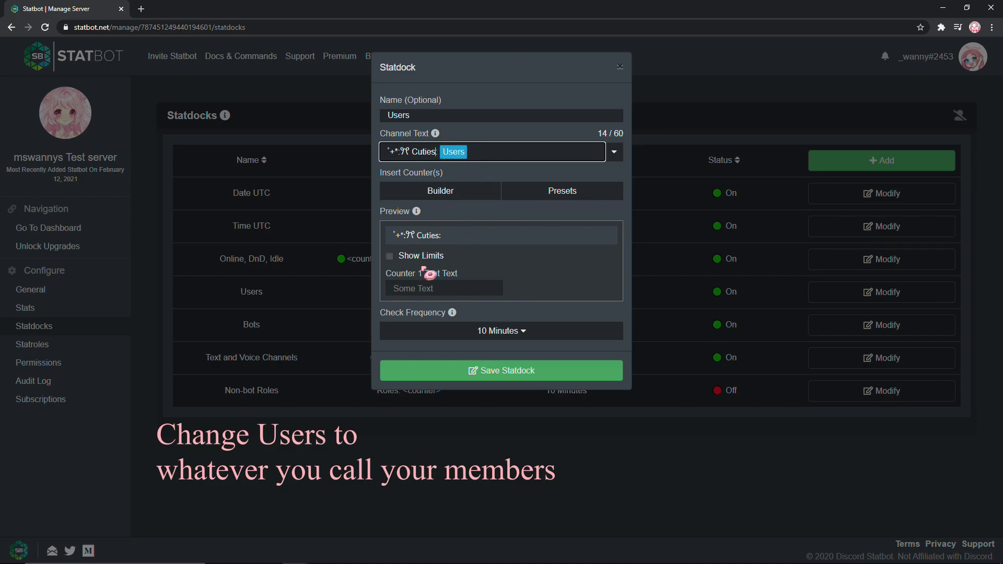
left_click(484, 373)
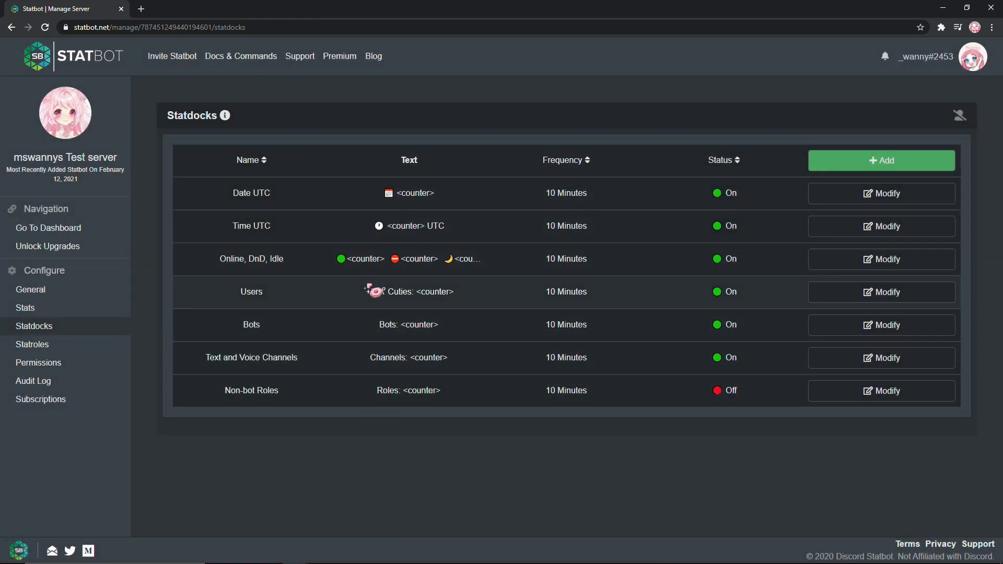
- Reopen the Users statdock for editing and follow its channel text symbol picker's link to the emoji website
left_click(830, 299)
left_click(473, 305)
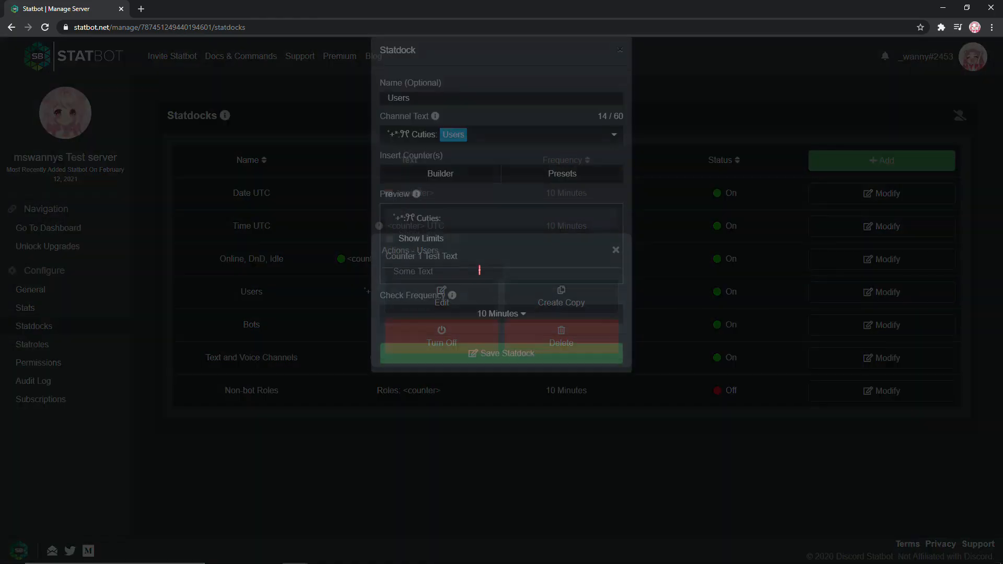
left_click(613, 152)
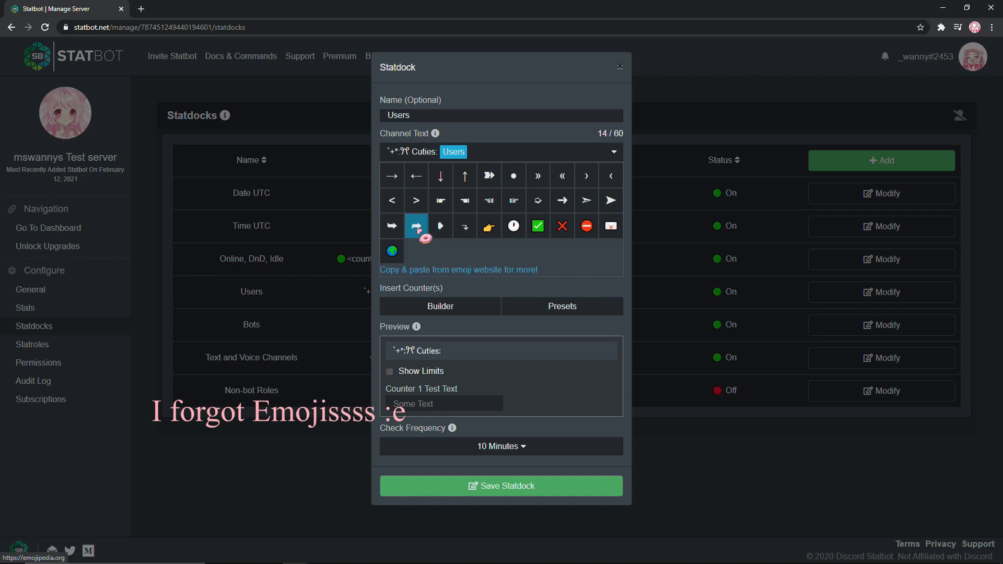
left_click(531, 269)
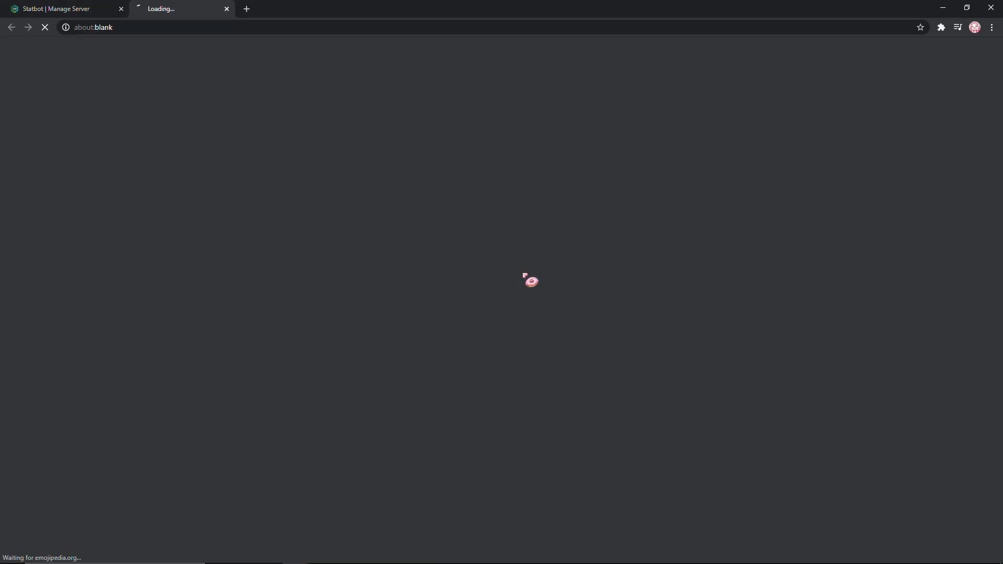
- Find the Waffle emoji in Emojipedia's Food & Drink category, copy it, and close the website
scroll(523, 276, "down", 3)
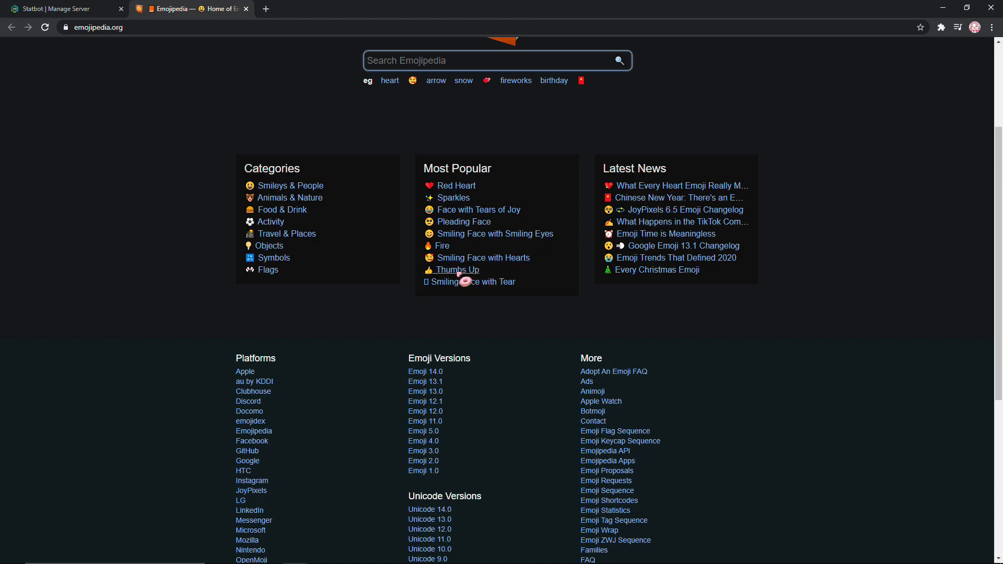
scroll(447, 283, "down", 3)
scroll(449, 286, "up", 2)
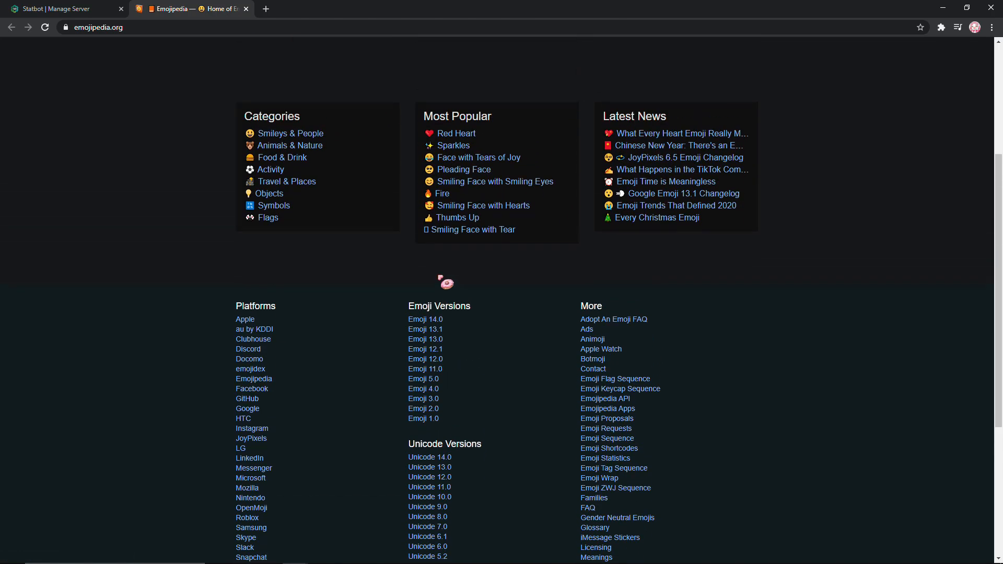
left_click(297, 159)
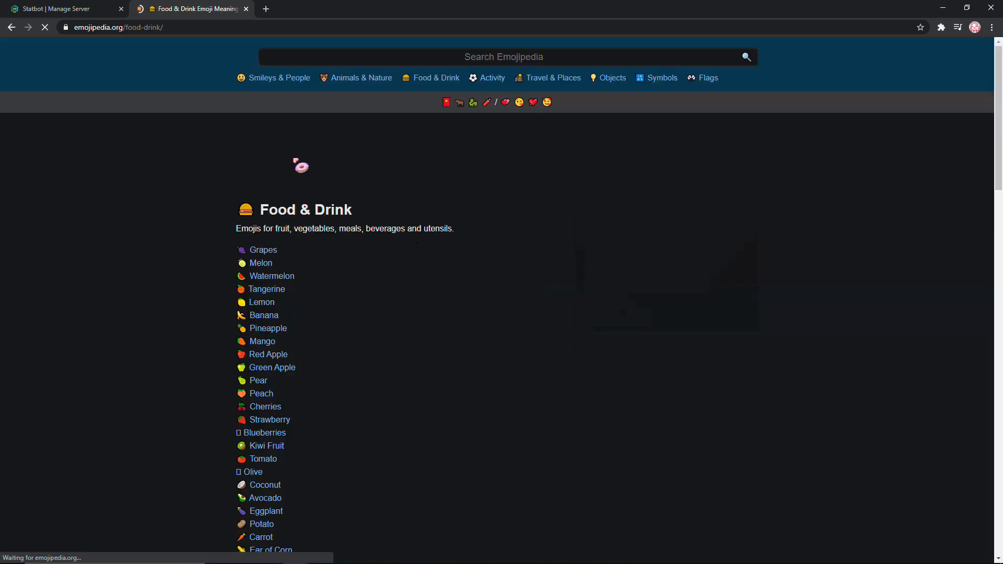
scroll(333, 210, "down", 4)
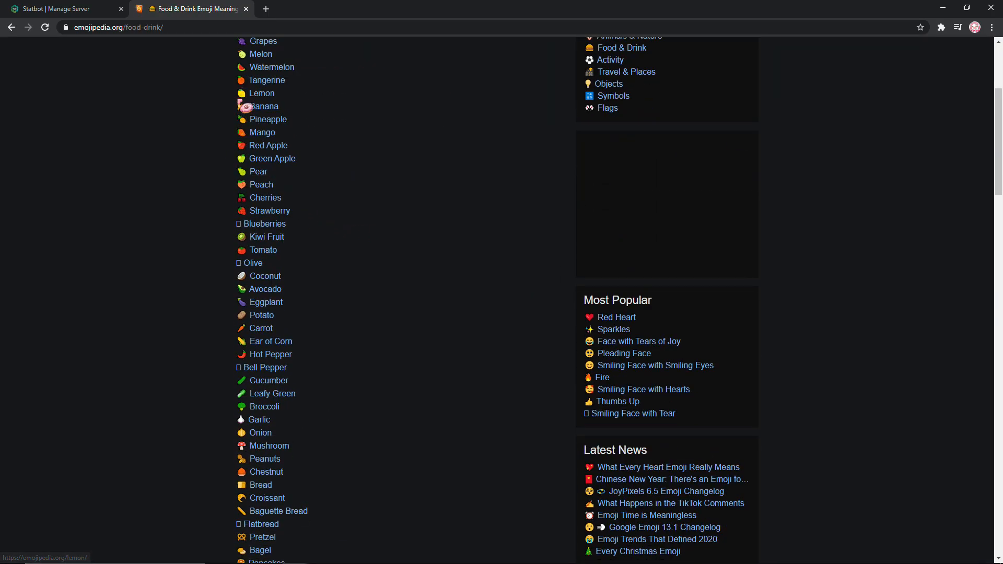
scroll(266, 194, "down", 7)
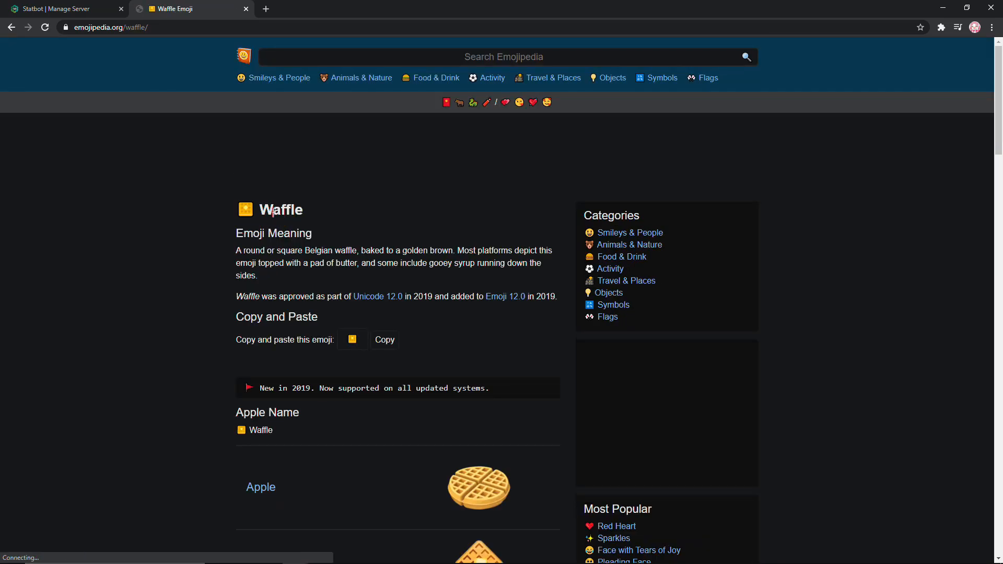
left_click(391, 345)
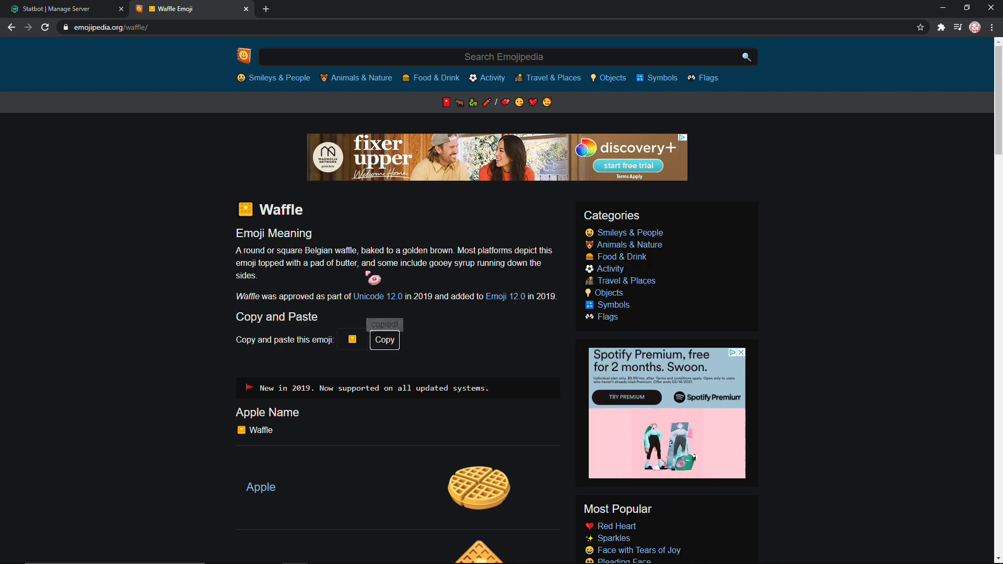
left_click(247, 9)
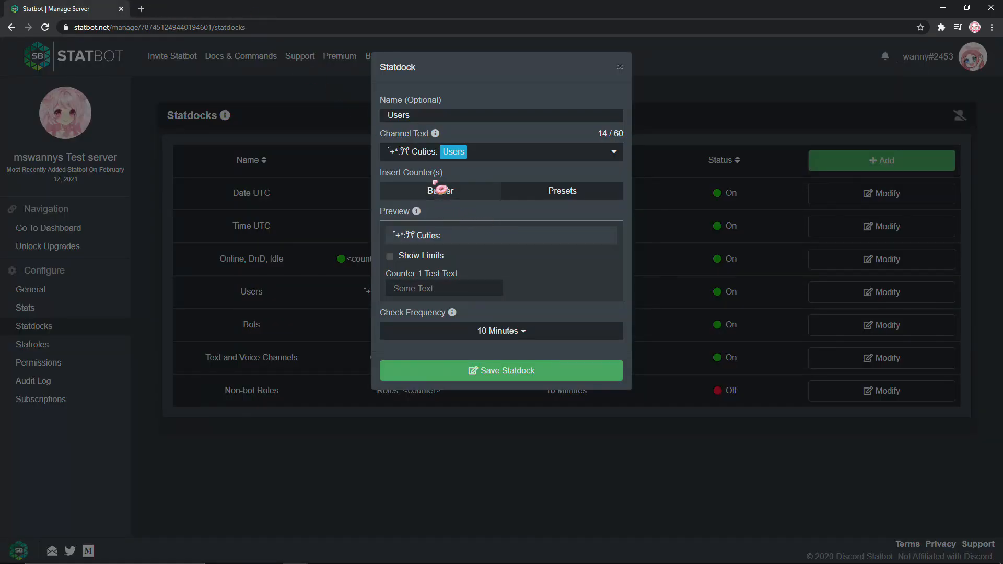
- Insert the waffle emoji before Cuties in the Users statdock's channel text and save the statdock
left_click(411, 149)
key("ctrl+v")
key("BackSpace")
left_click(516, 377)
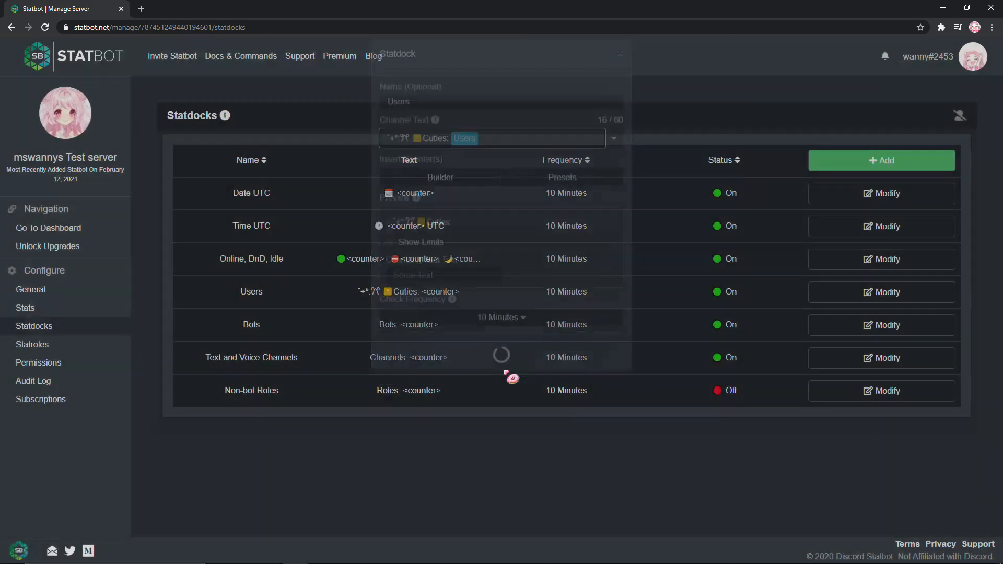
- Switch to Discord and view the Cuties counter channel's settings, leaving them without changes
left_click_drag(584, 3, 1, 31)
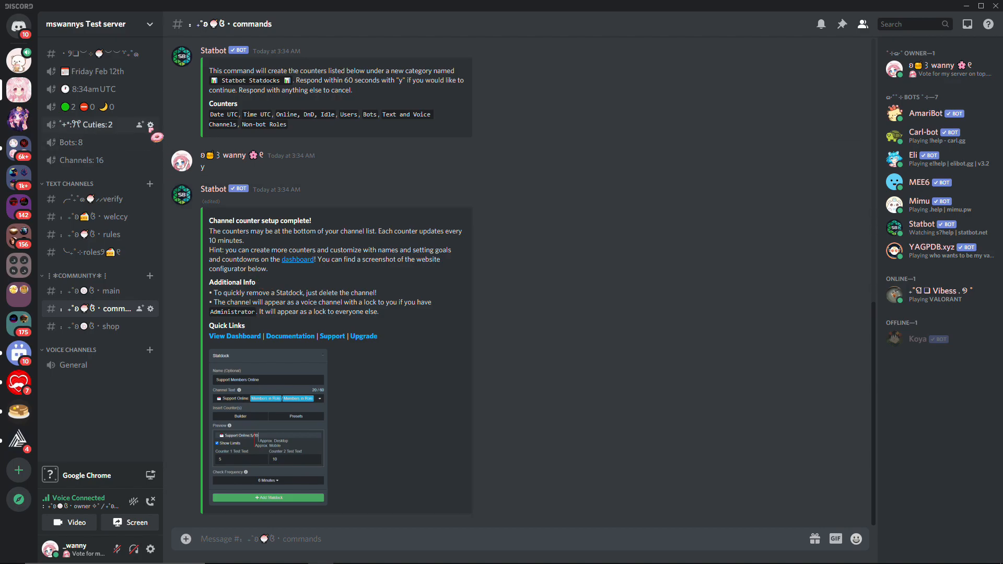
left_click(151, 125)
left_click(746, 53)
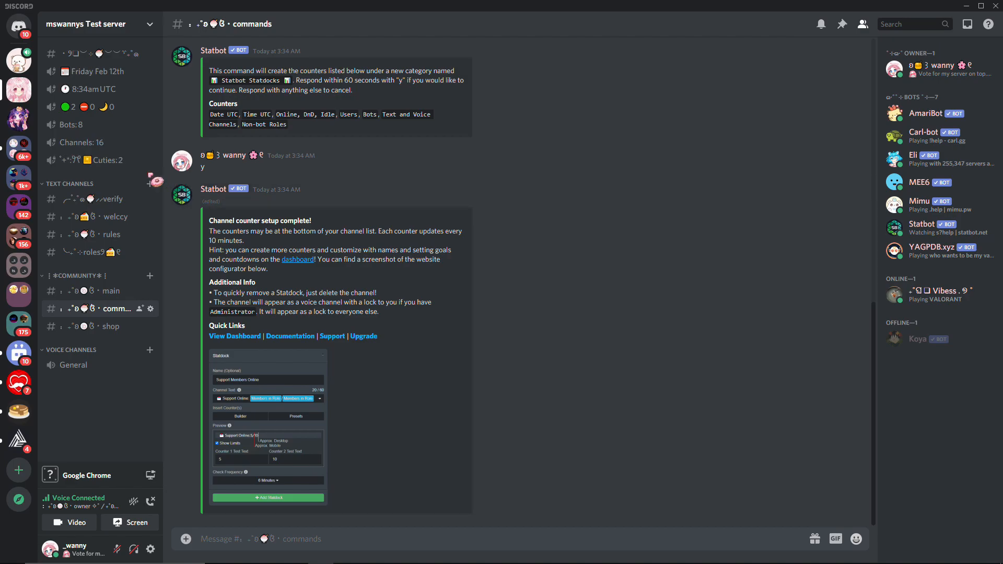
- Delete the Channels and Bots counter channels from the server
left_click(151, 146)
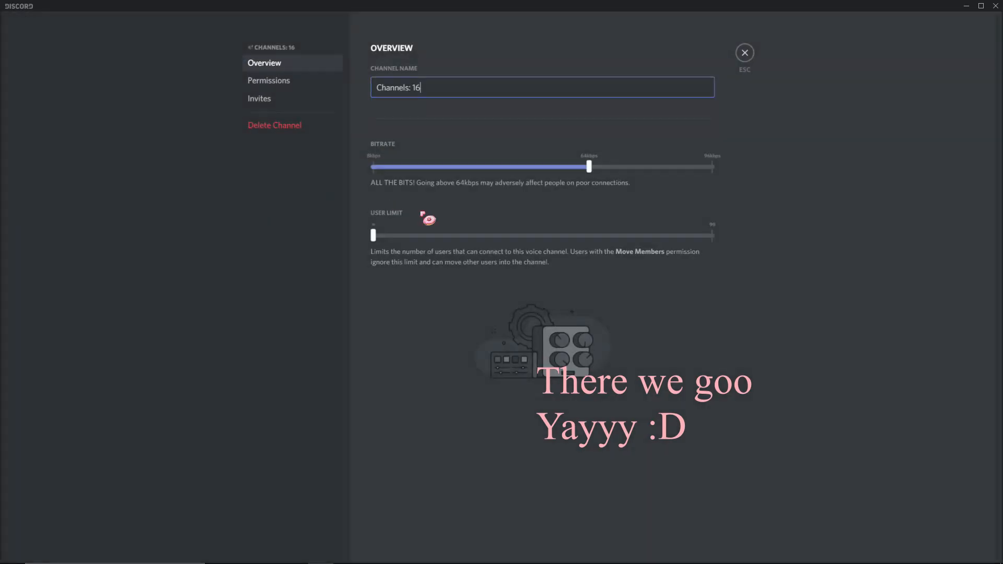
left_click(271, 128)
left_click(586, 313)
left_click(79, 124)
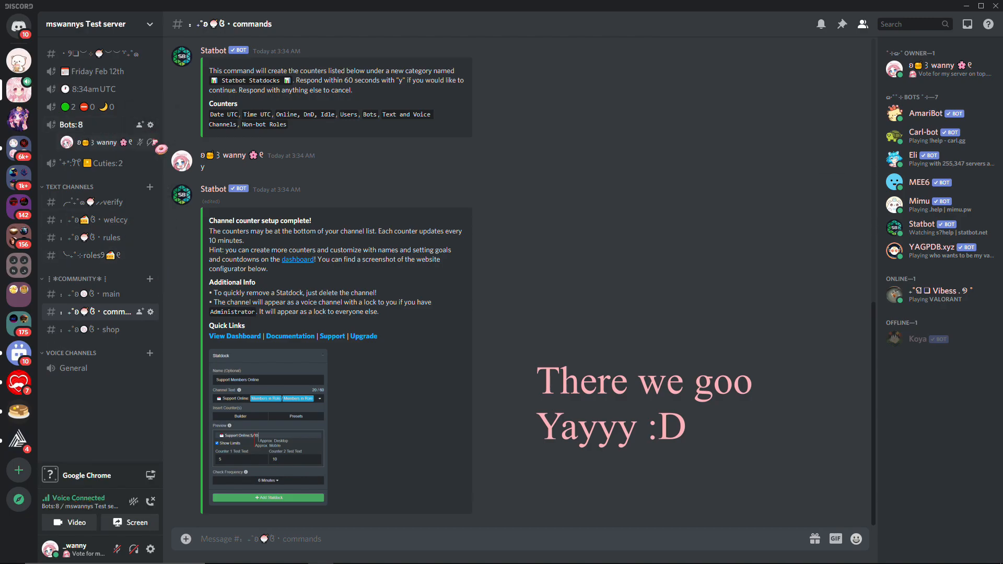
left_click(150, 125)
left_click(274, 124)
left_click(586, 311)
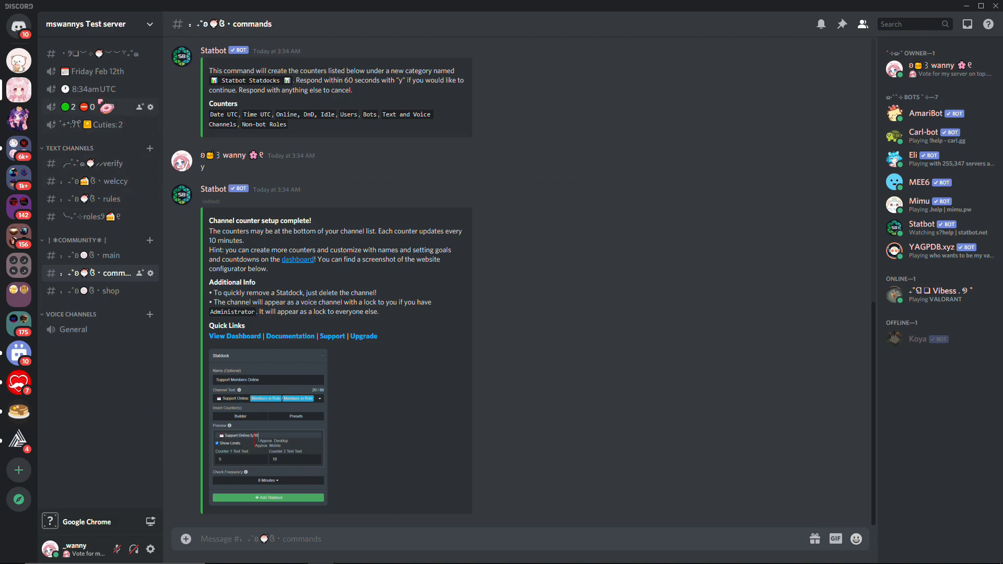
- Delete the combined online, do-not-disturb and idle counter channel from the server
left_click(105, 107)
left_click(151, 107)
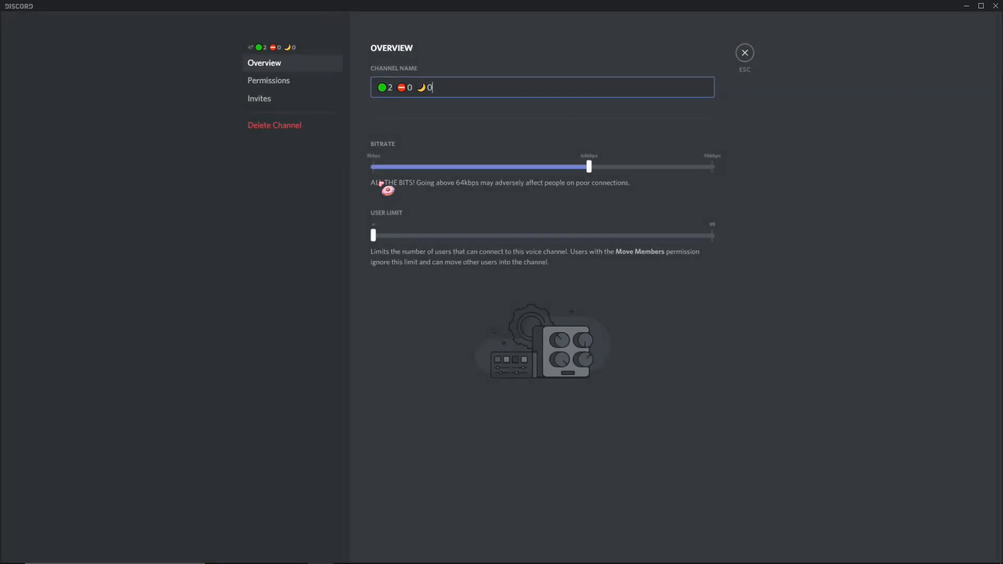
left_click(277, 124)
left_click(582, 309)
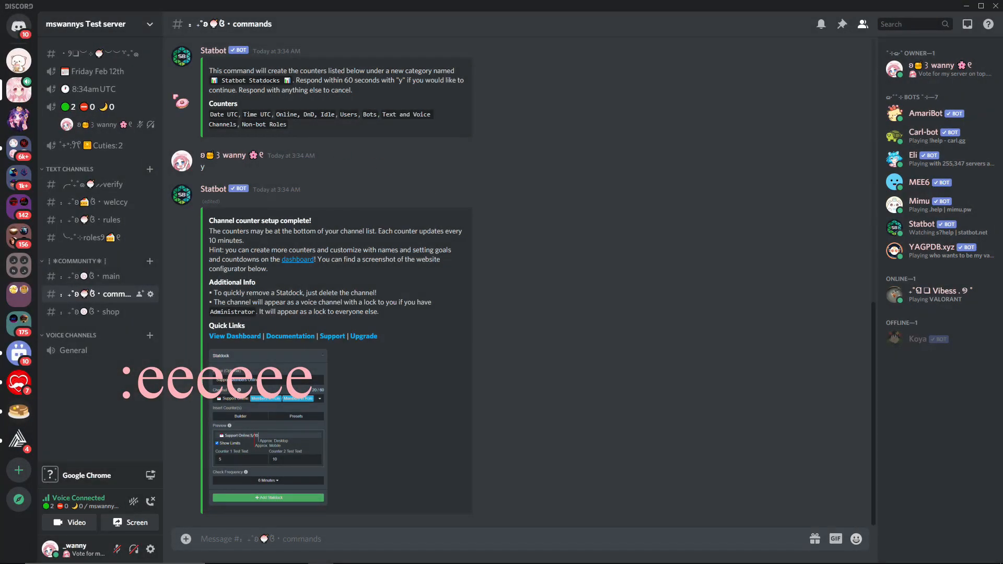
- Delete the UTC time and date counter channels, keeping only the Cuties counter
left_click(158, 98)
left_click(274, 124)
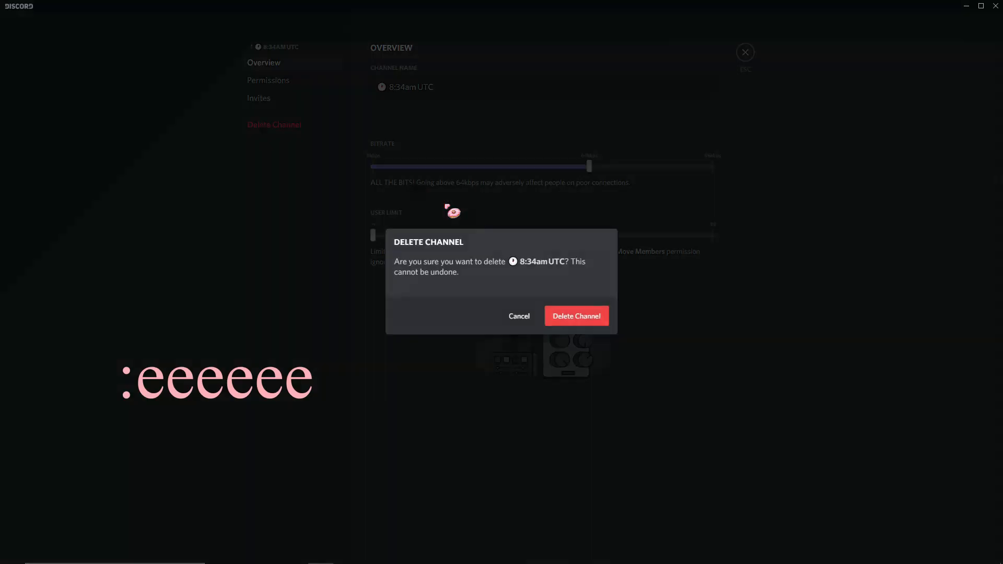
left_click(578, 313)
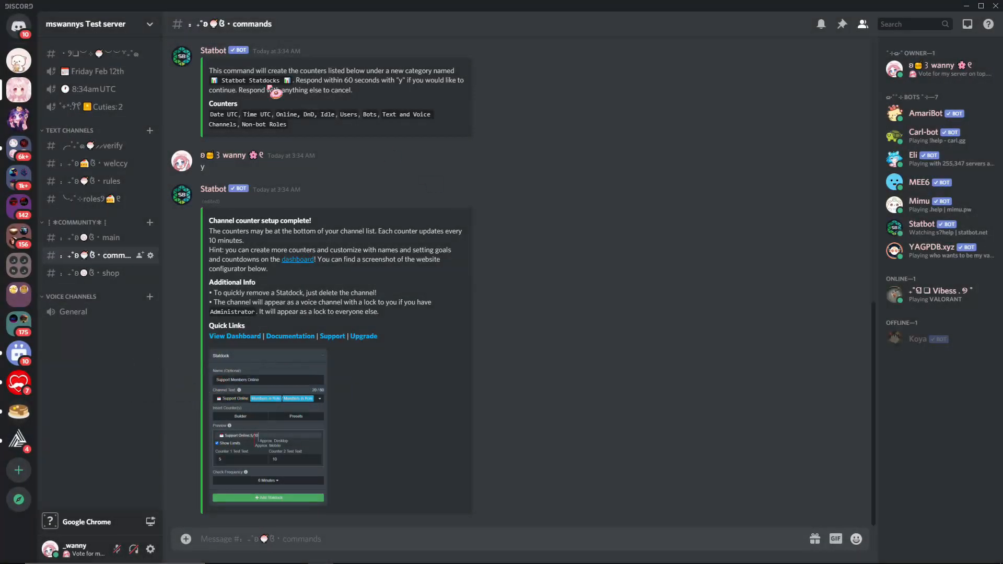
left_click(151, 72)
left_click(259, 125)
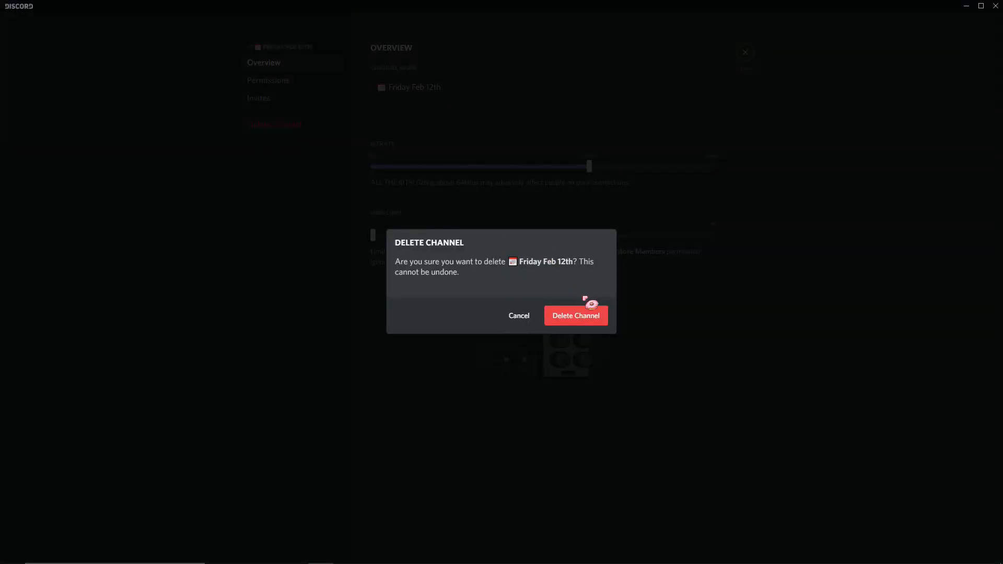
left_click(578, 314)
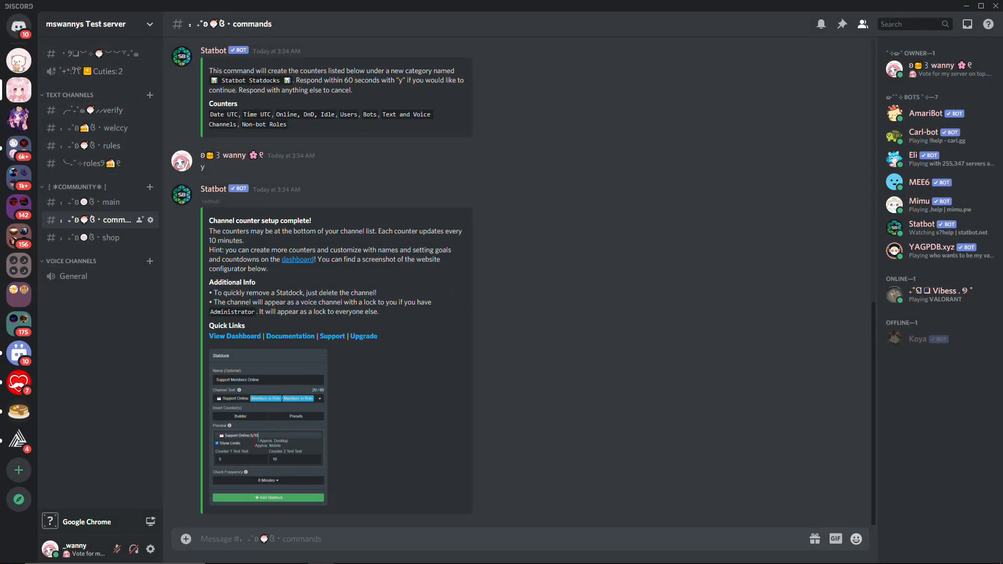
- Switch to the Statbot dashboard and view the Text and Voice Channels statdock's settings, closing them without changes
left_click_drag(0, 94, 460, 4)
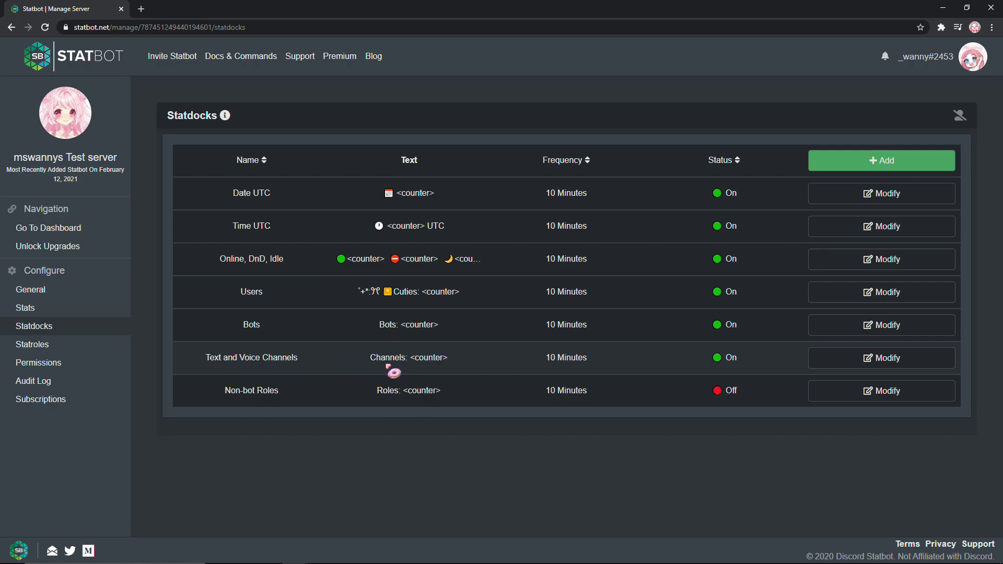
left_click(857, 358)
left_click(464, 301)
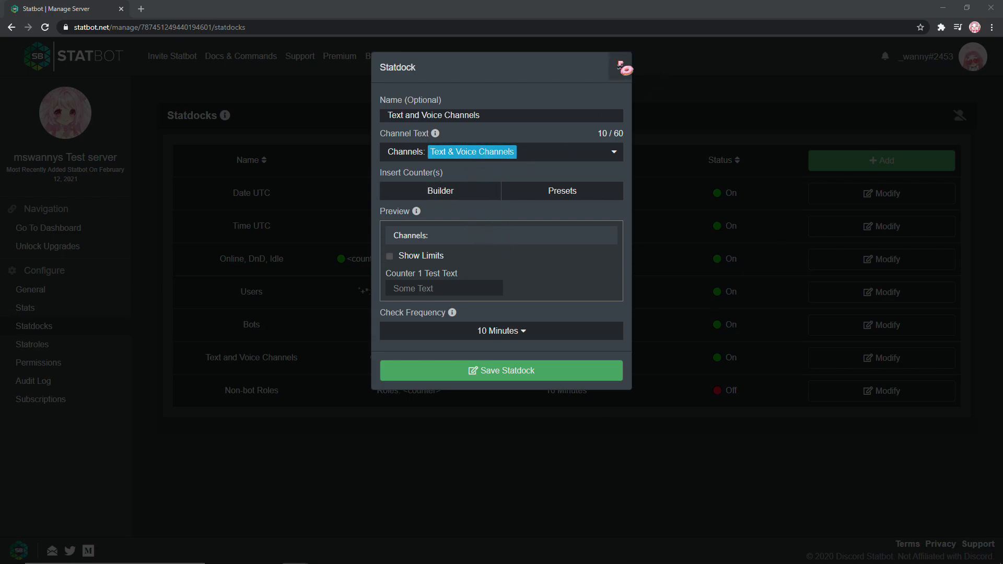
left_click(620, 67)
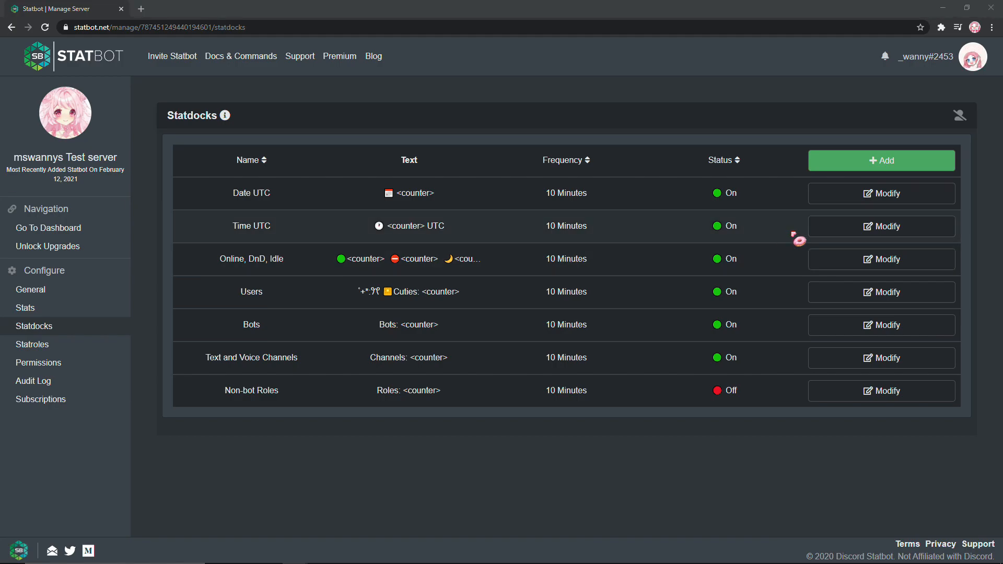
- Start a new statdock named Goal and enter the decorative symbols ˚+*:୨୧ as its channel text
left_click(856, 166)
mouse_move(435, 134)
left_click(503, 116)
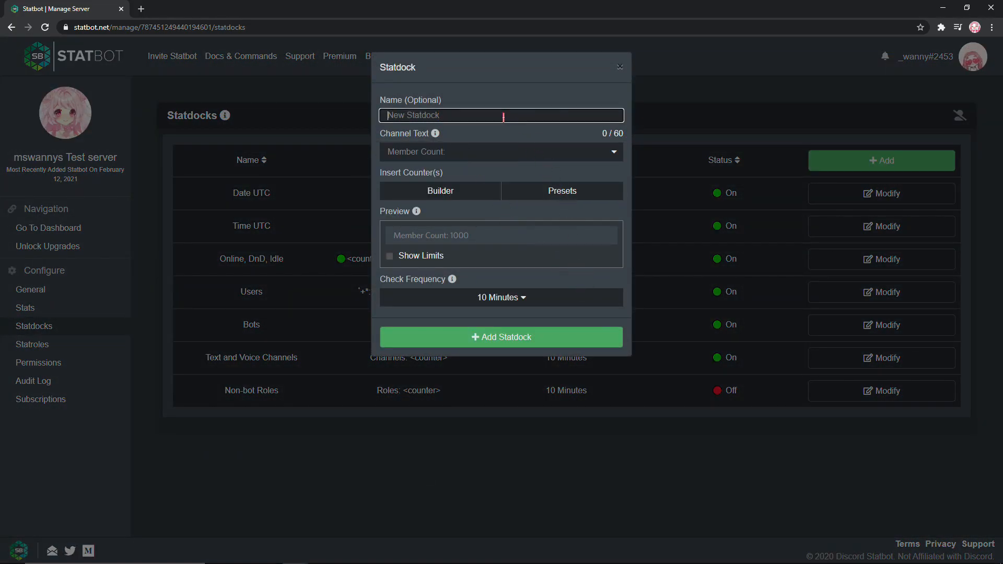
type("Goal")
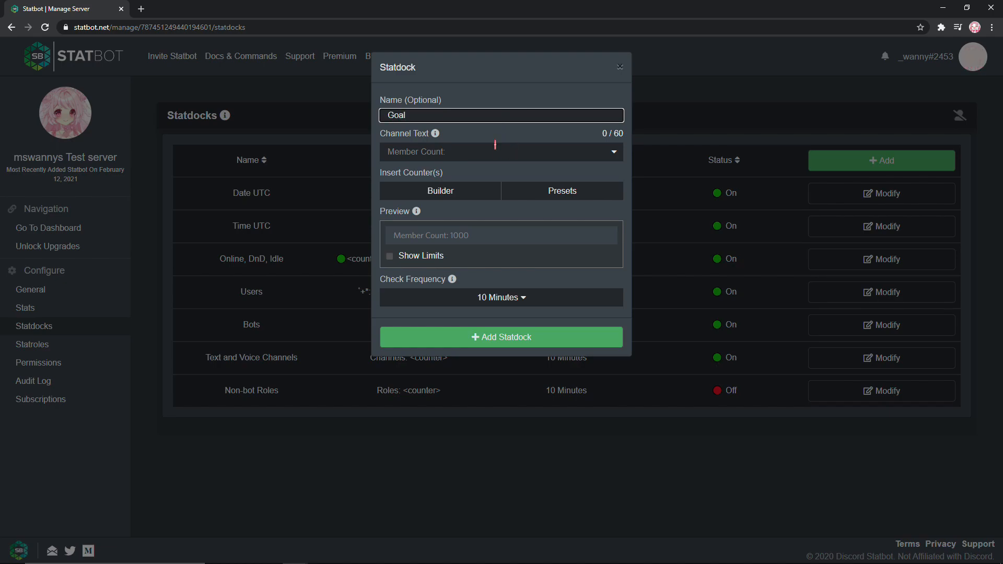
left_click(494, 147)
type("˚+*:୨୧")
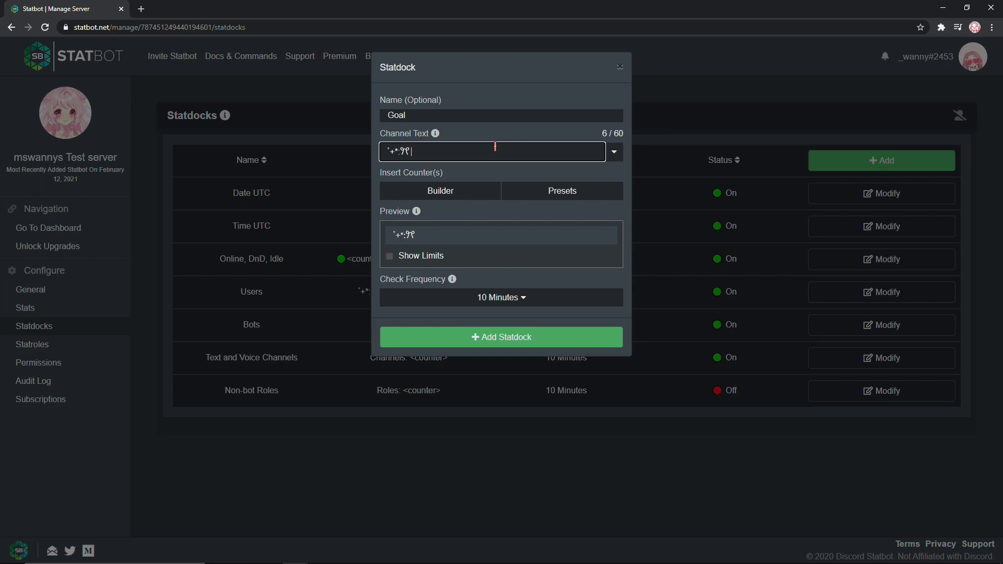
- Follow the symbol picker's link to Emojipedia, copy the Pancakes emoji from the Food & Drink category, and close the website
left_click(616, 155)
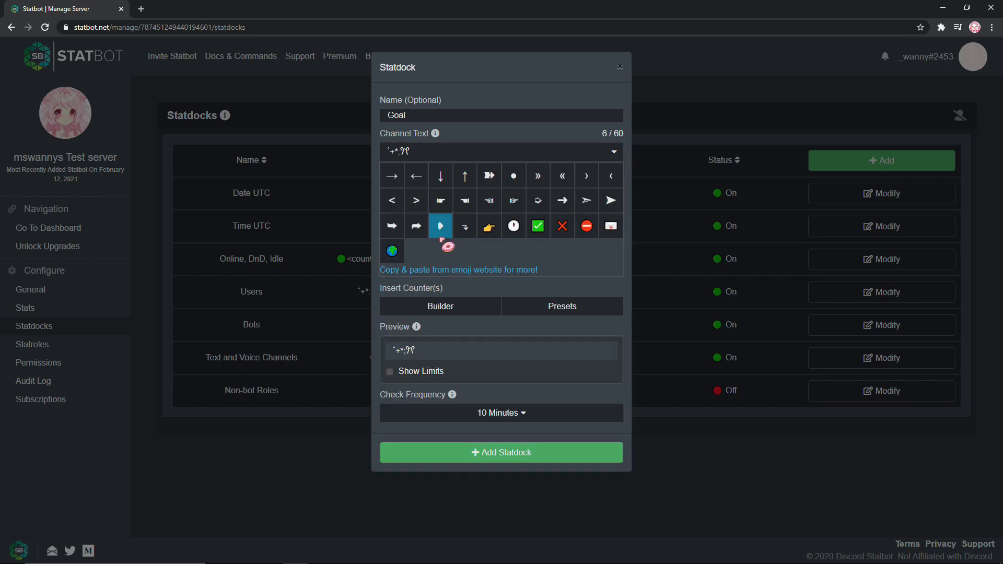
left_click(448, 270)
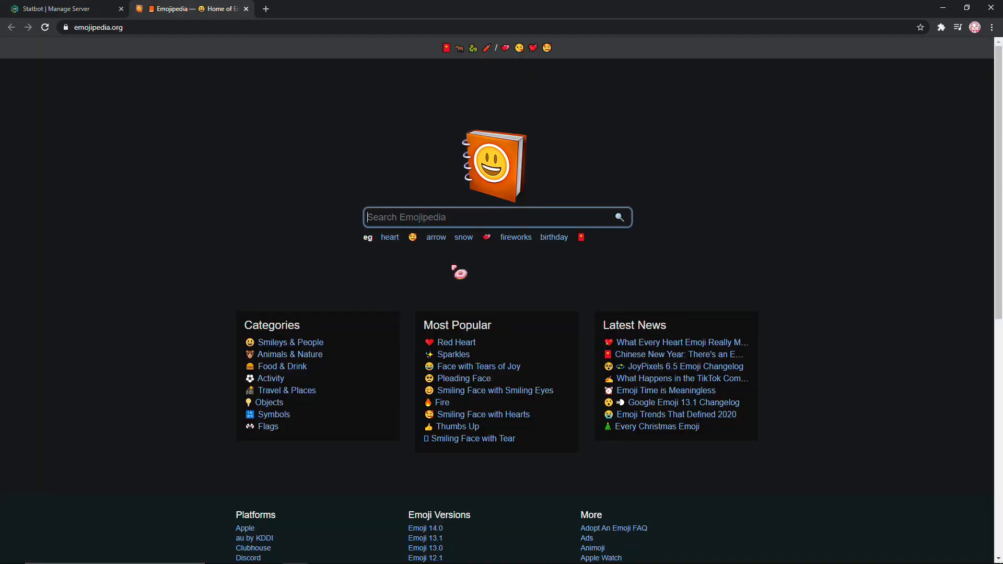
scroll(452, 265, "down", 5)
scroll(319, 141, "up", 1)
left_click(279, 159)
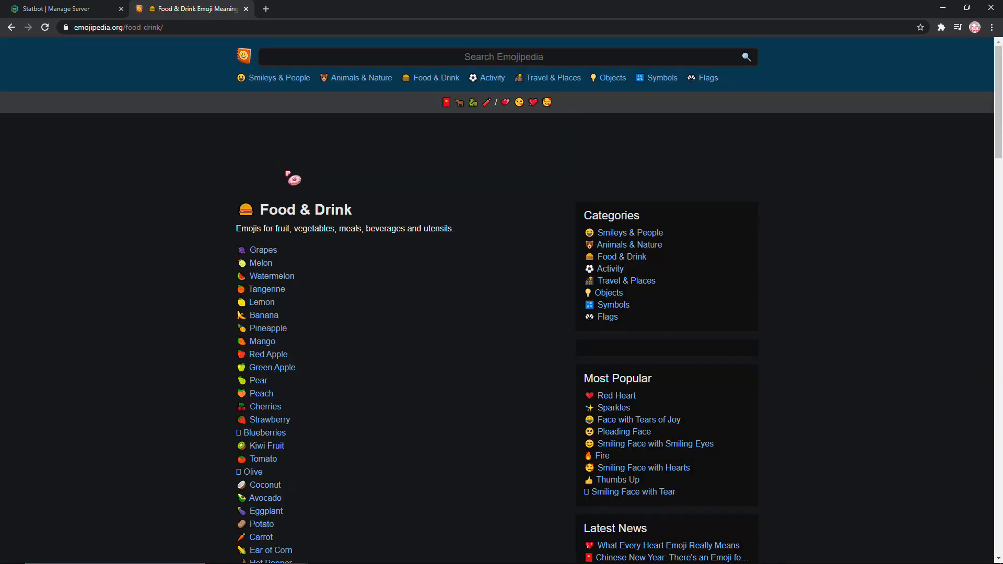
scroll(314, 260, "down", 8)
scroll(305, 253, "down", 1)
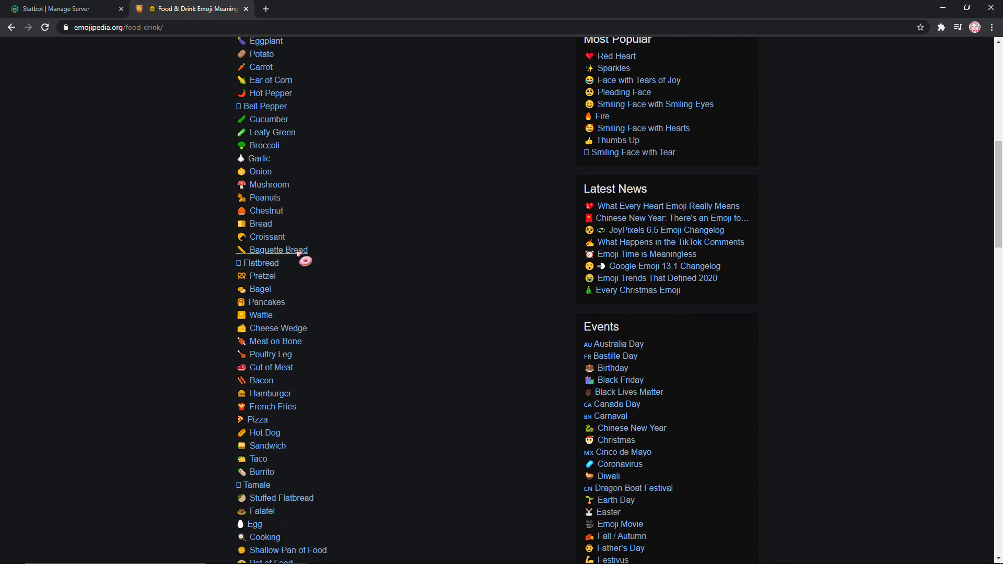
left_click(277, 301)
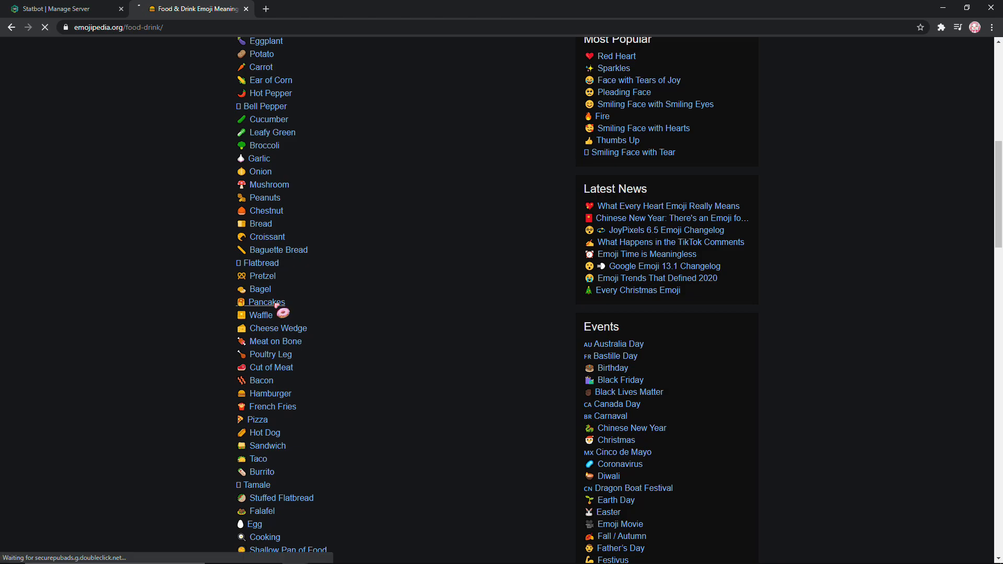
scroll(285, 305, "down", 3)
left_click(385, 217)
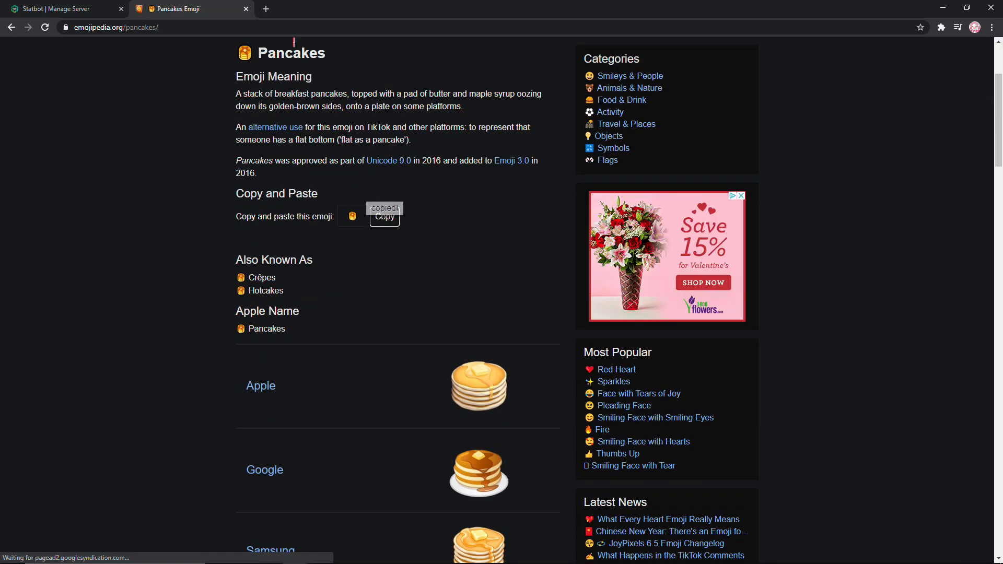
left_click(247, 8)
- Append the pancakes emoji and "Goal: 50" to the new statdock's channel text and add the statdock
left_click(459, 152)
key("ctrl+v")
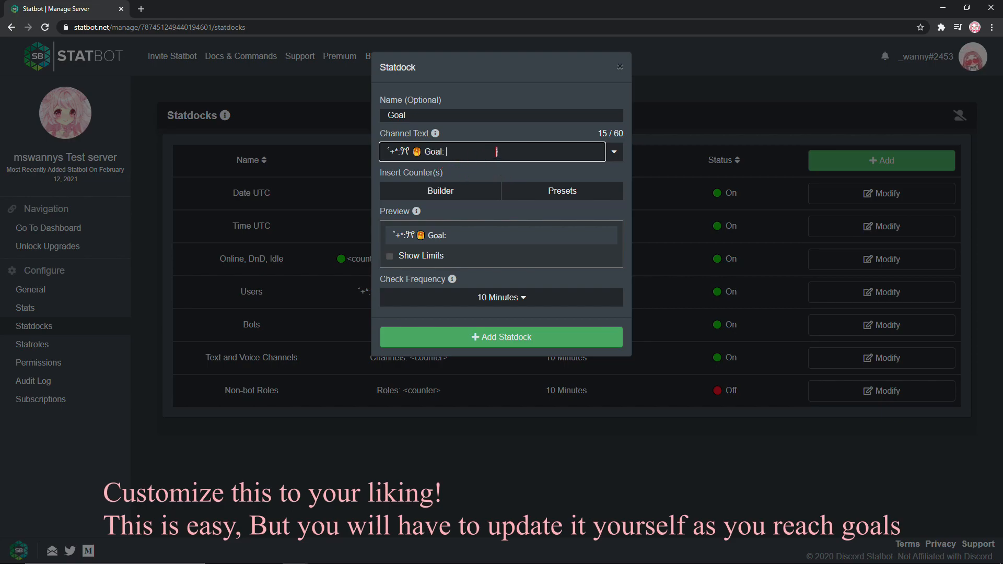
type("50")
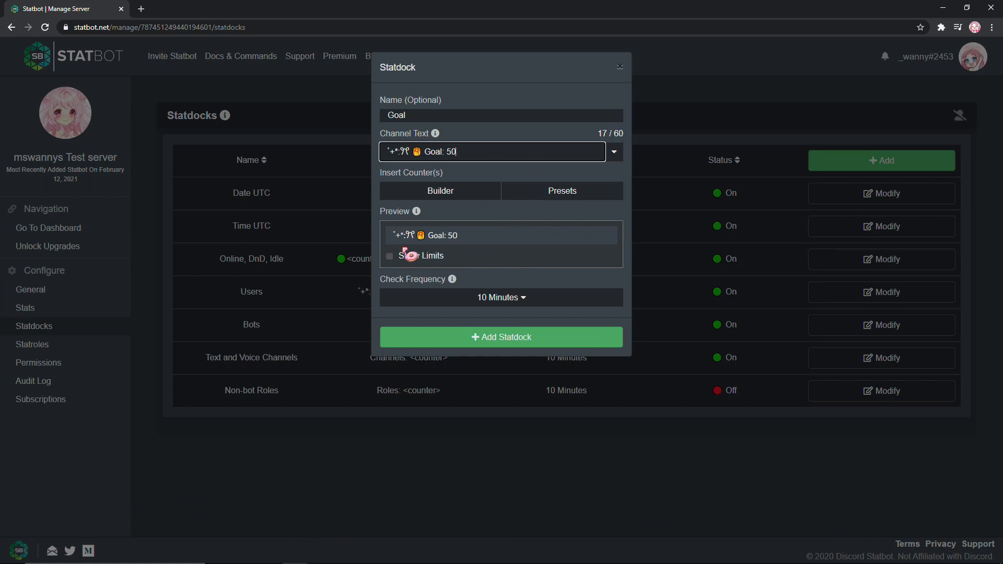
left_click(517, 339)
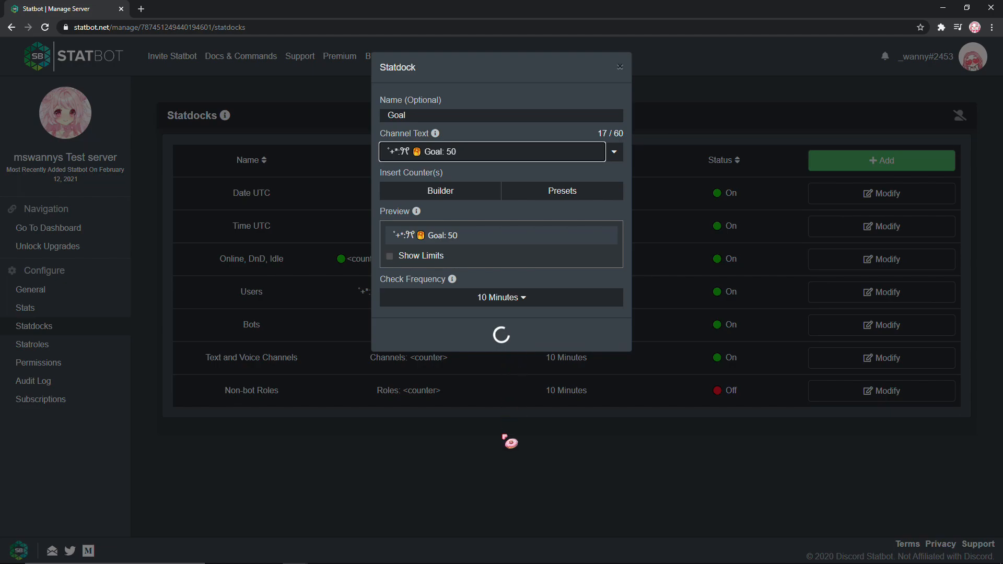